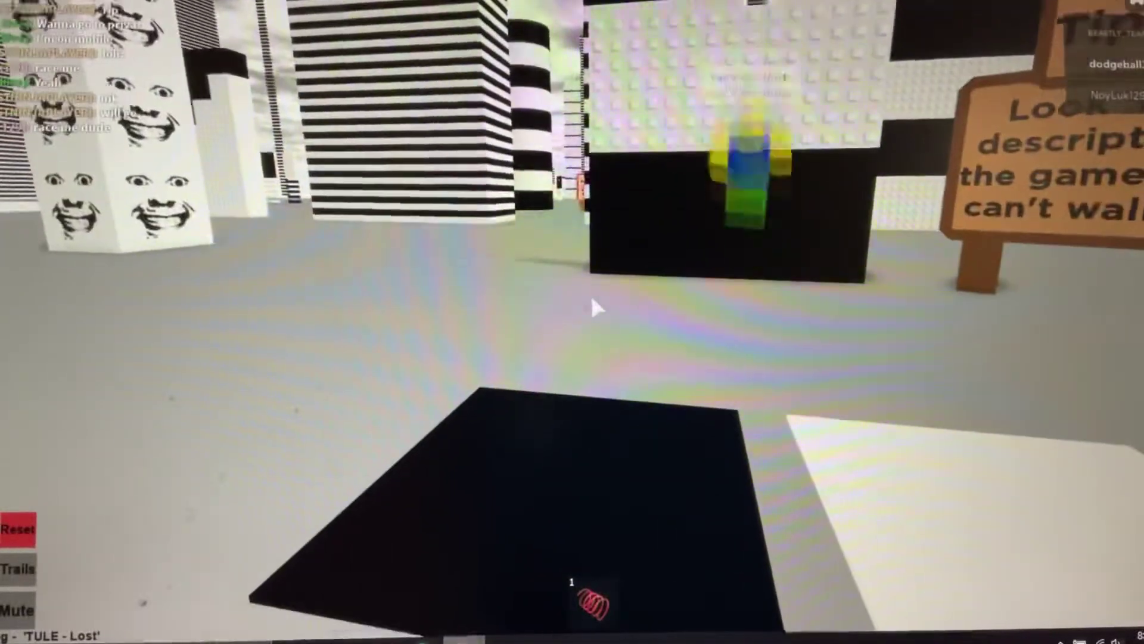
scroll(592, 304, down, 3)
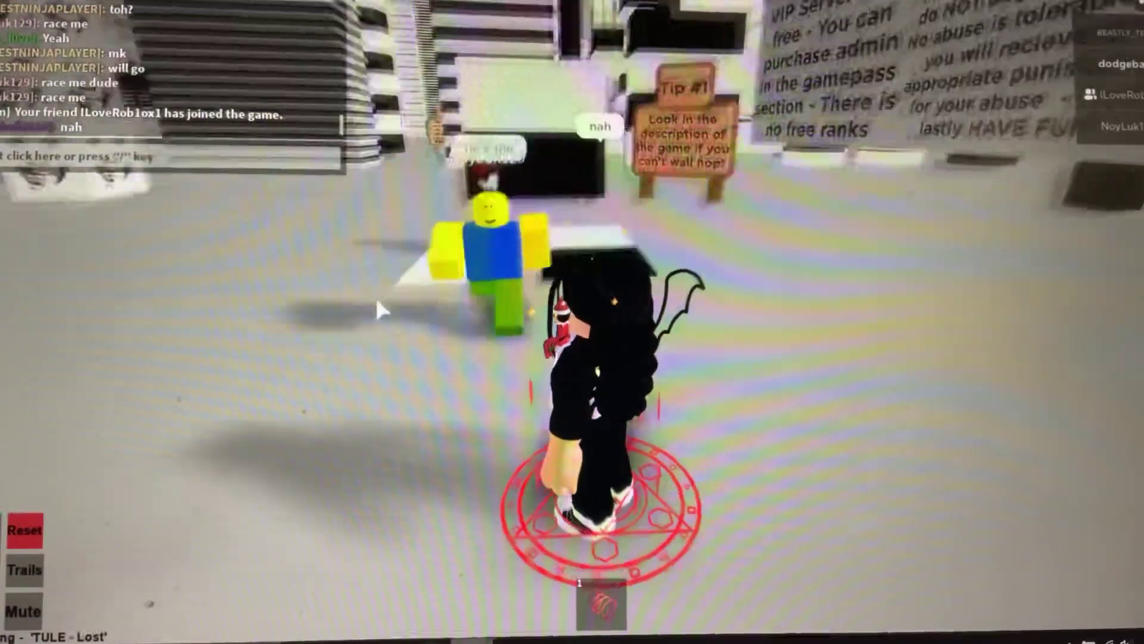
Step: Orbit the camera down around the avatar and send the chat reply 'cause im rec'
drag(375, 295, 375, 294)
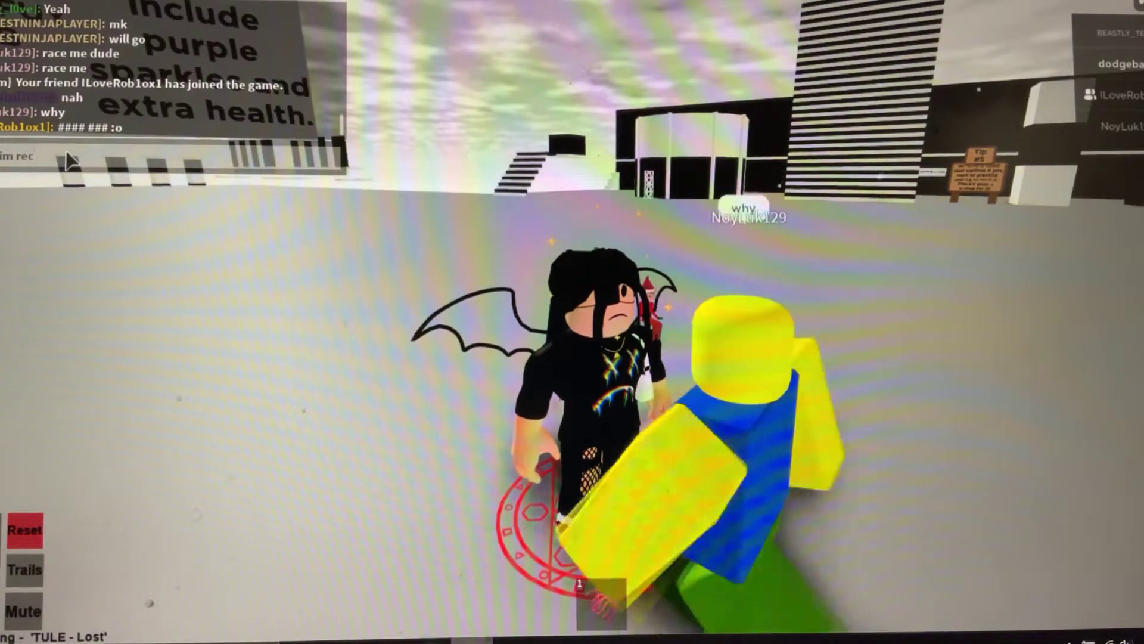
key(Return)
Step: Orbit and lower the camera around the avatar to show the yellow player and the avatar's front
key(w)
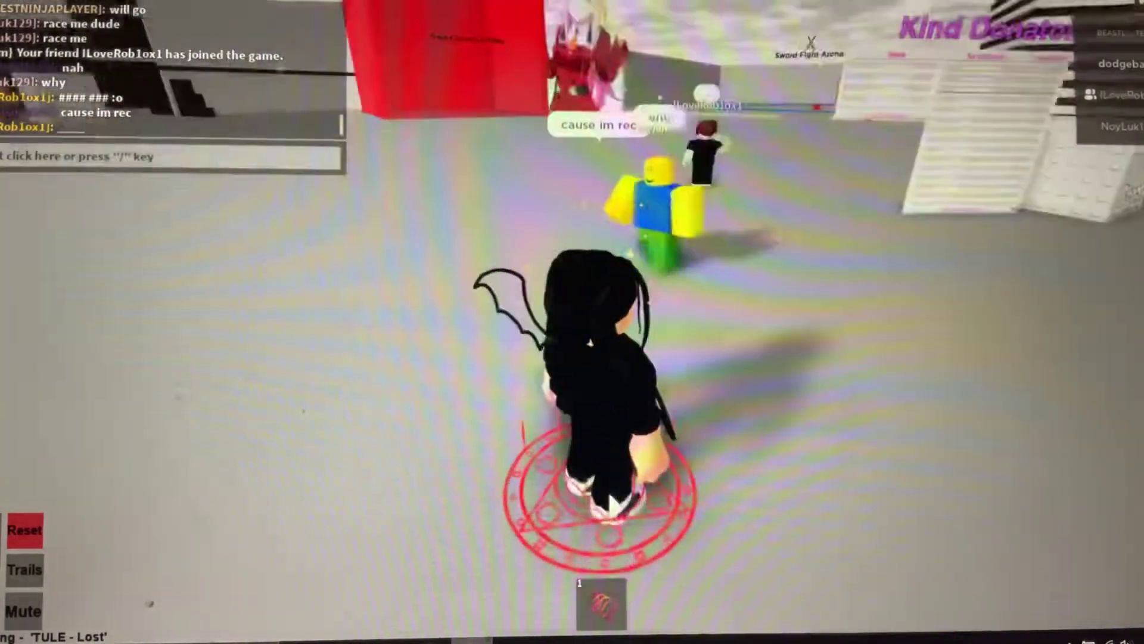
key(Left)
key(Left)
key(Left)
key(Left)
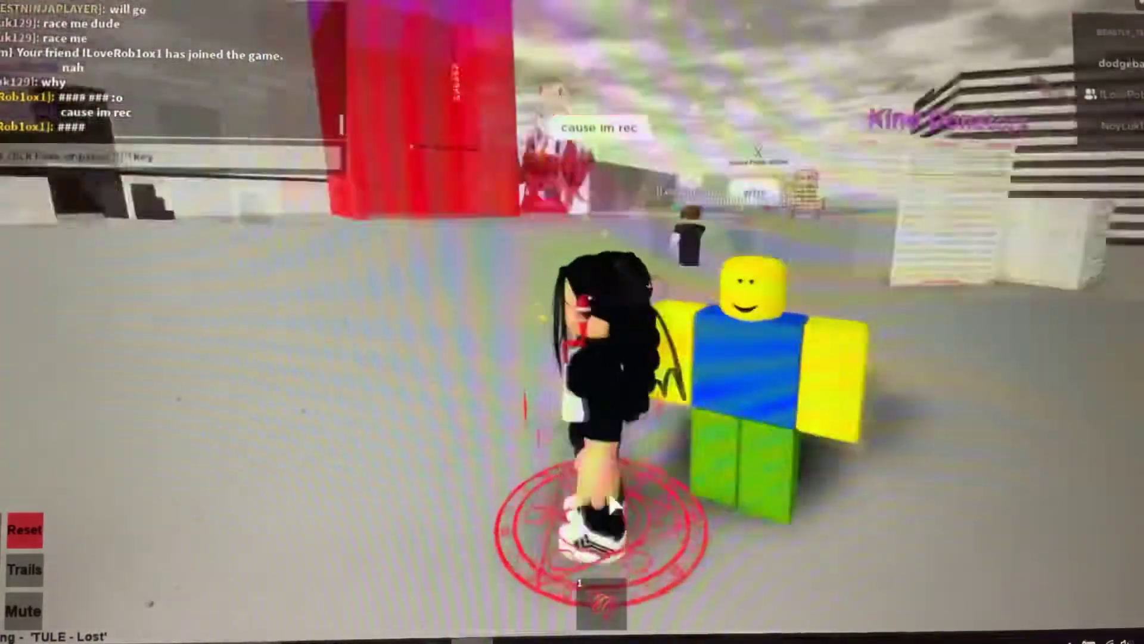
key(Left)
key(Left)
key(Left)
key(Left)
key(Right)
key(Right)
key(Right)
key(Right)
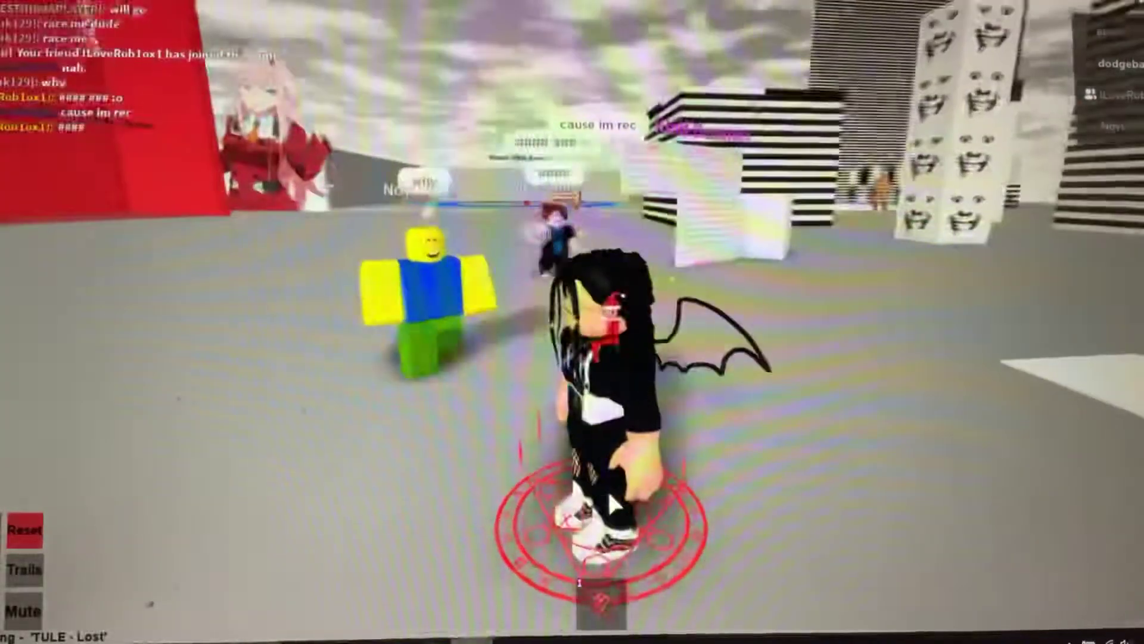
key(Right)
key(Right)
key(Right)
key(Right)
key(Page_Down)
key(Left)
key(Left)
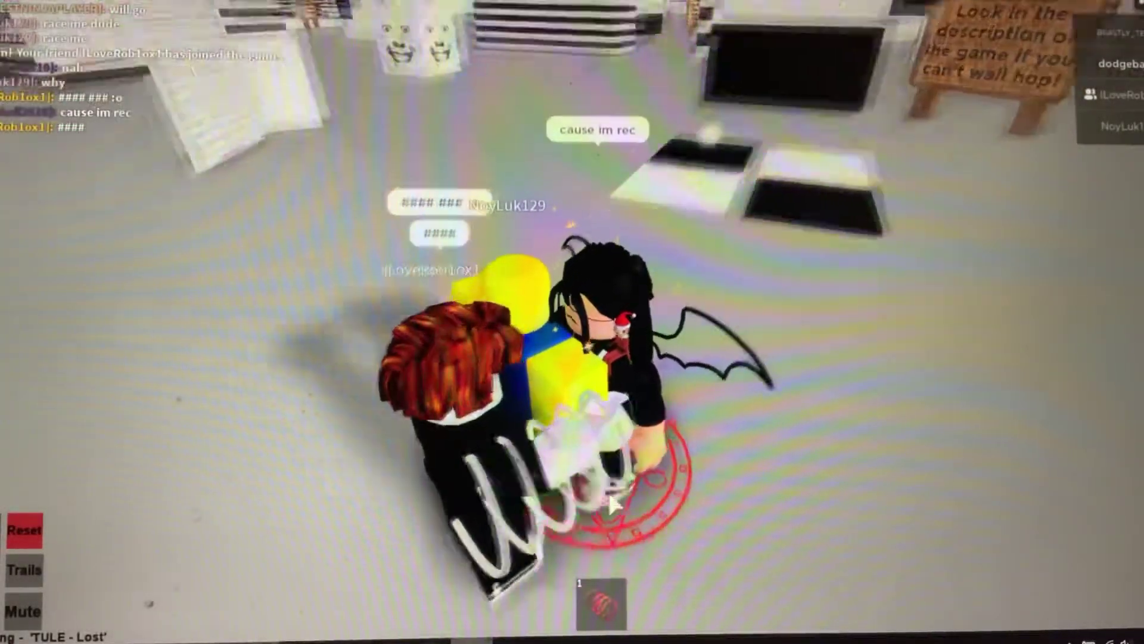
scroll(611, 506, up, 3)
scroll(608, 503, down, 3)
key(Left)
key(Left)
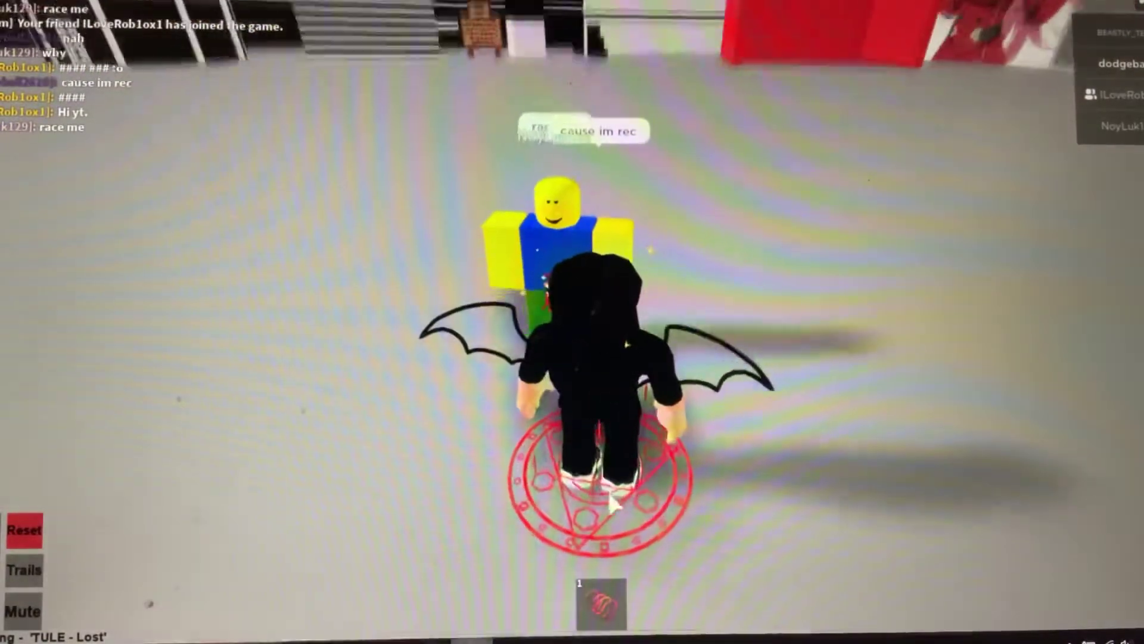
key(Left)
key(Left)
key(Left)
key(Left)
key(Left)
key(Left)
key(Left)
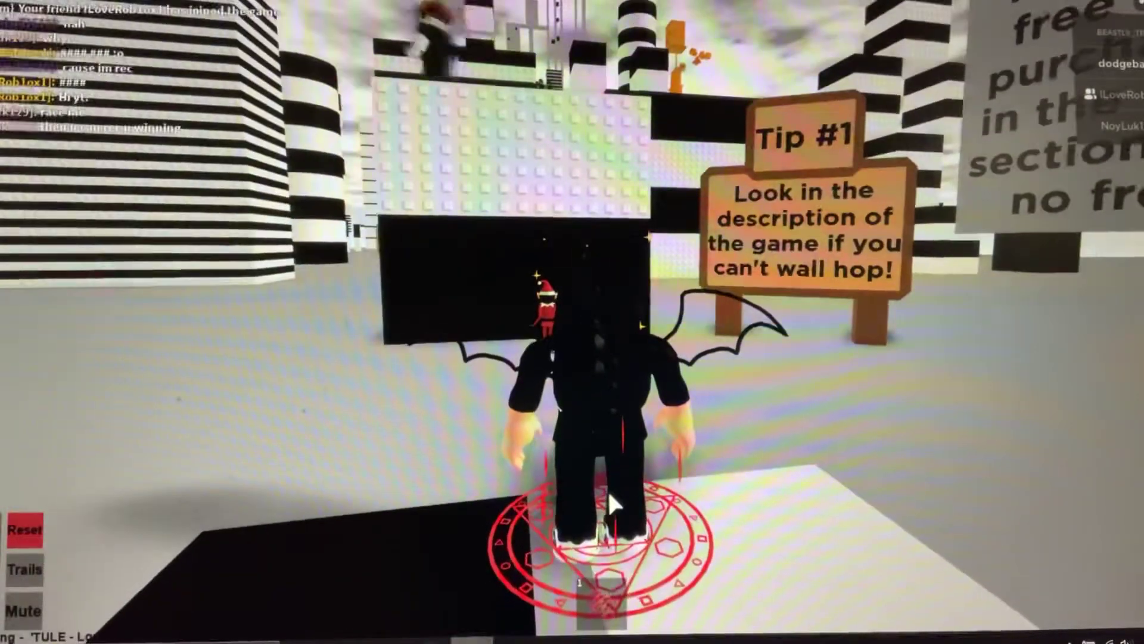
scroll(598, 309, up, 5)
scroll(600, 308, down, 5)
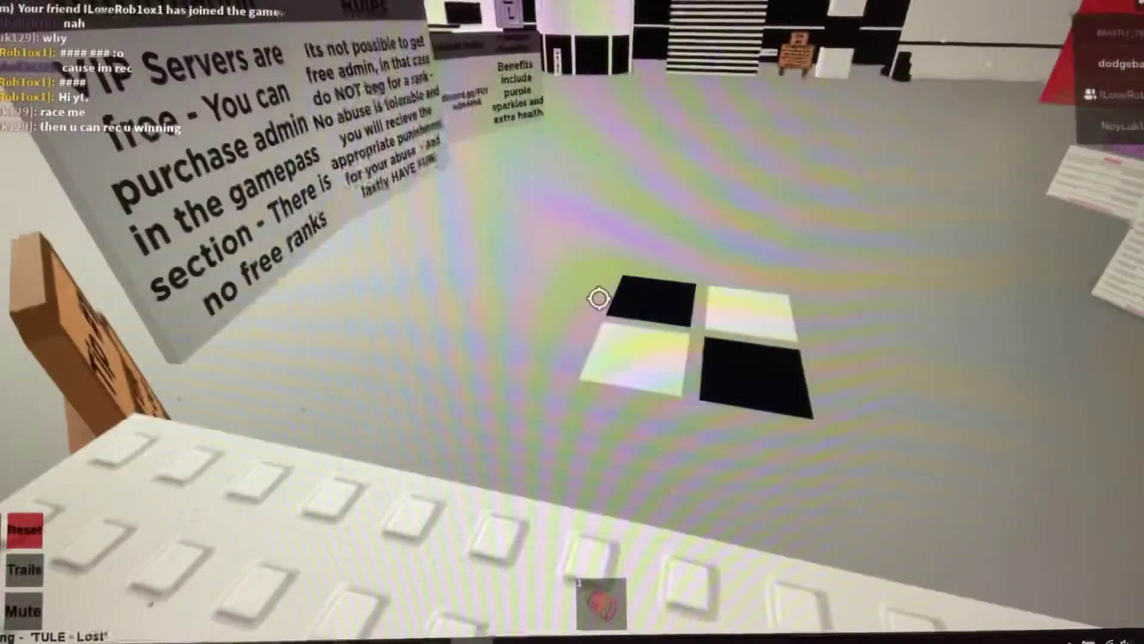
key(w)
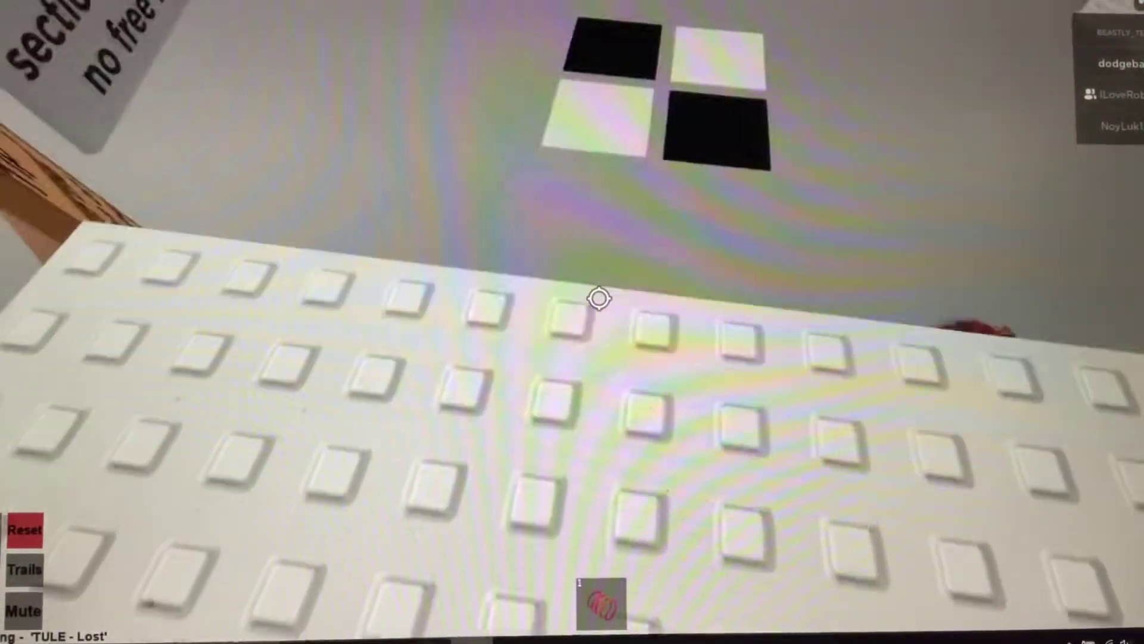
Step: Walk past the studded platform and information sign, turning toward the face pillar
key(w)
key(w)
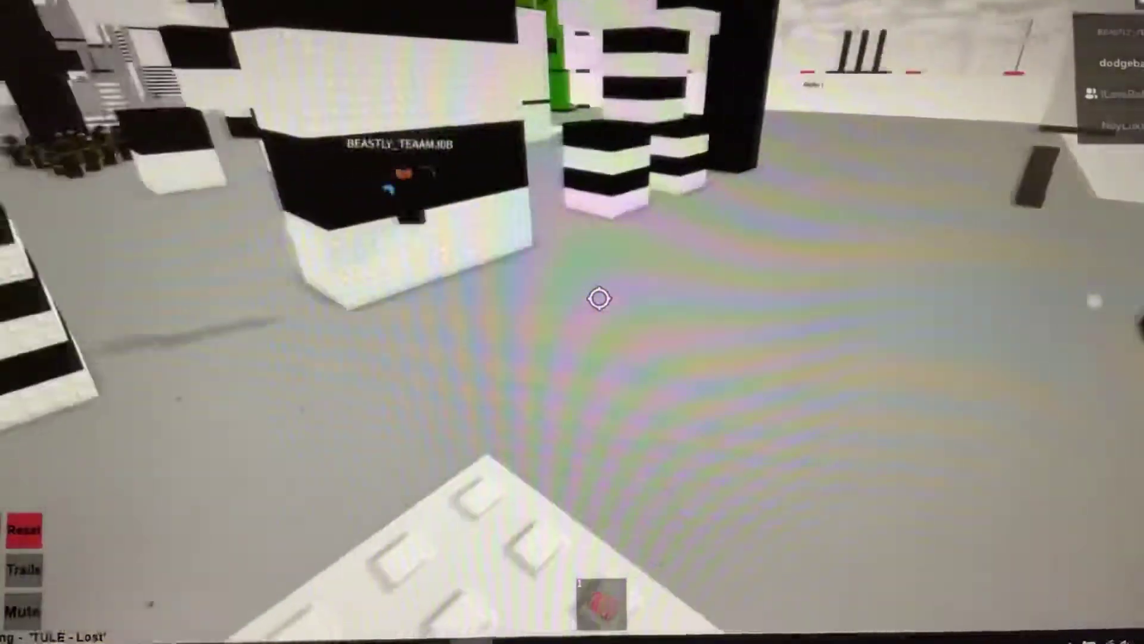
key(w)
key(w)
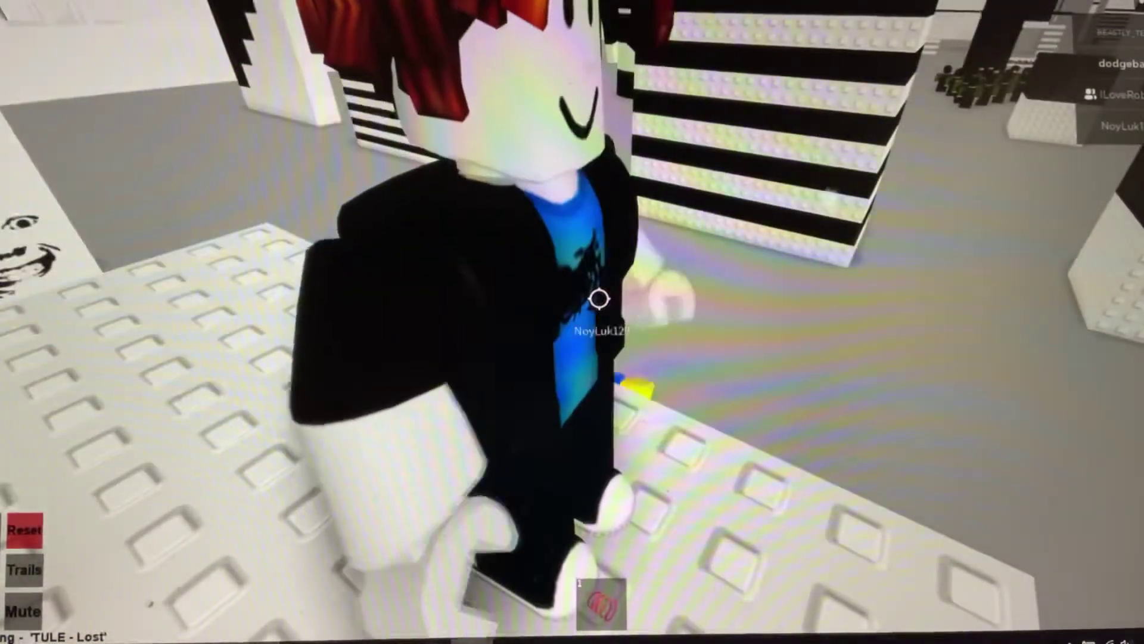
key(w)
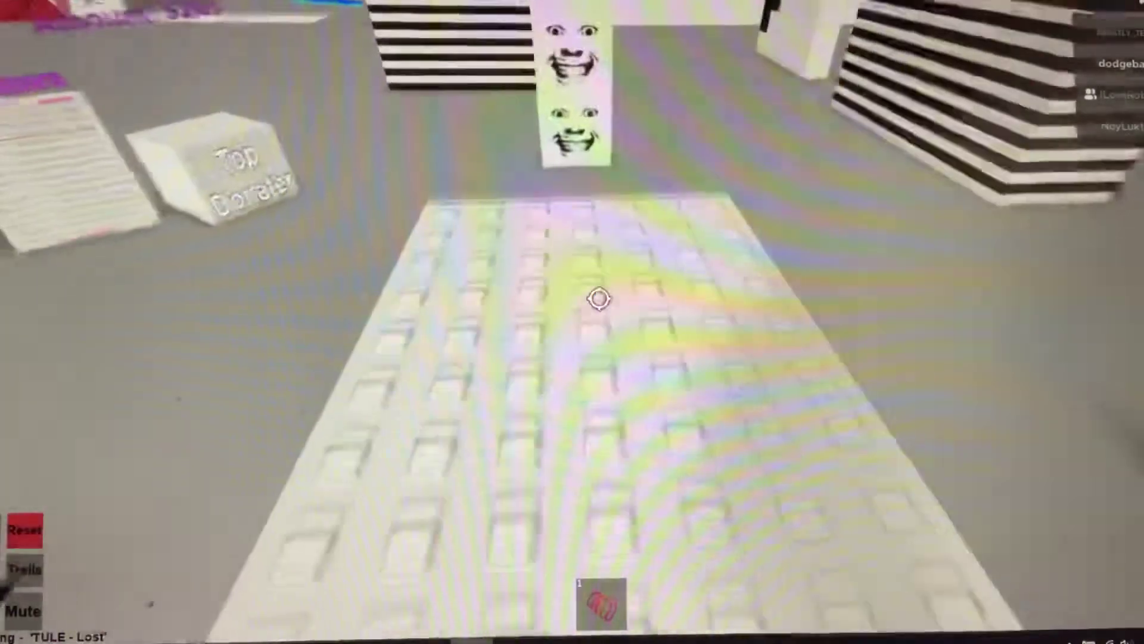
key(w)
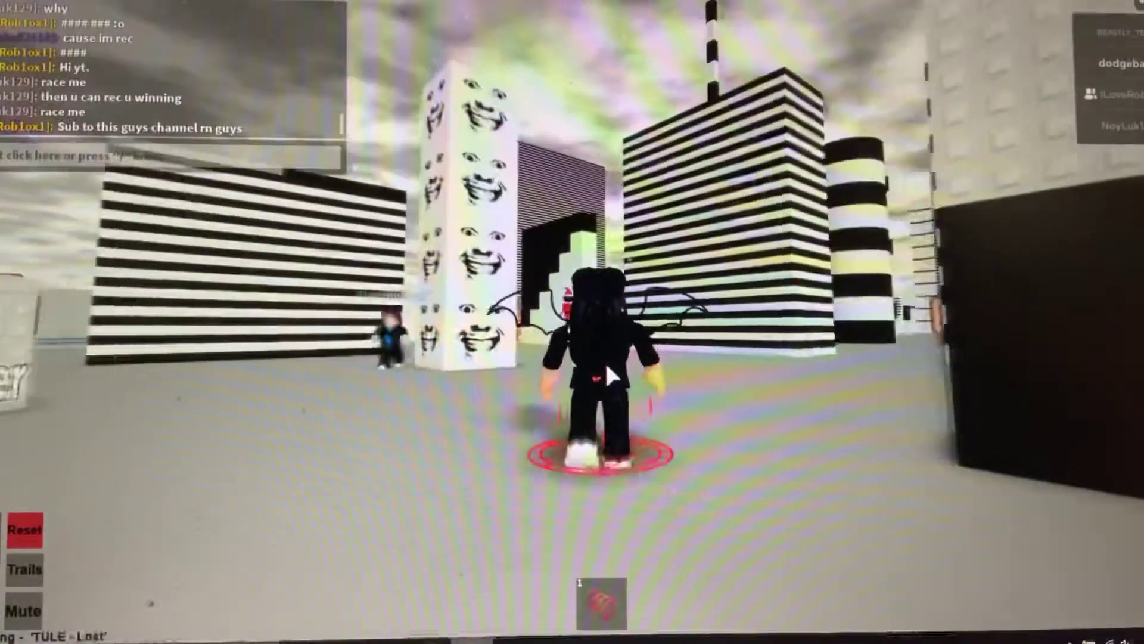
Step: Walk past the face pillar to the Tip #1 sign with shift-lock, viewing the striped buildings
key(w)
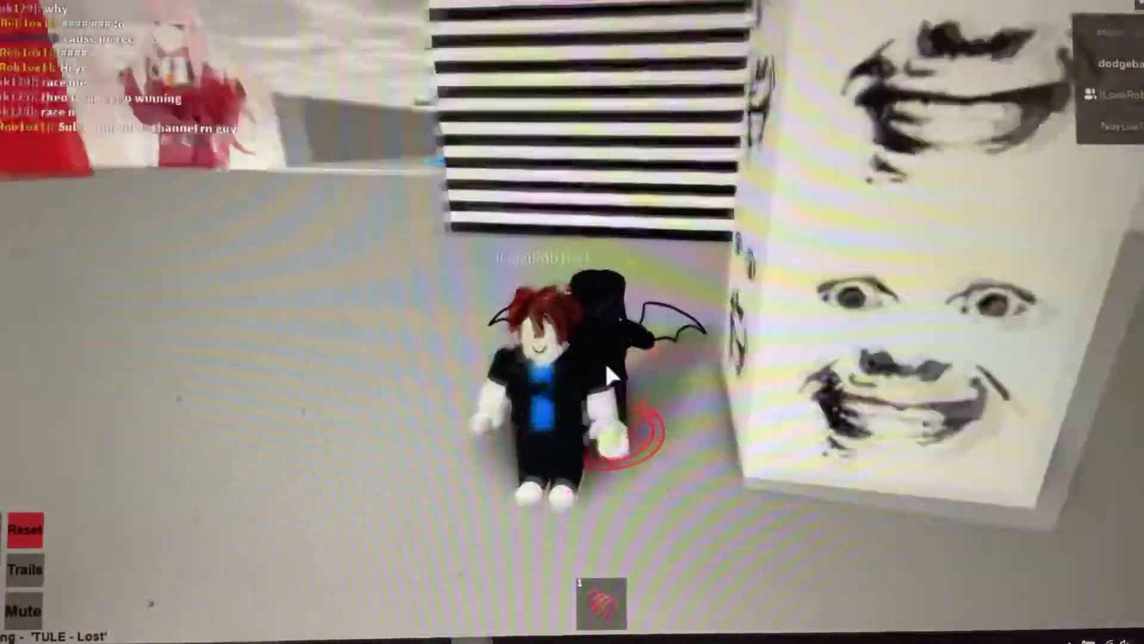
key(w)
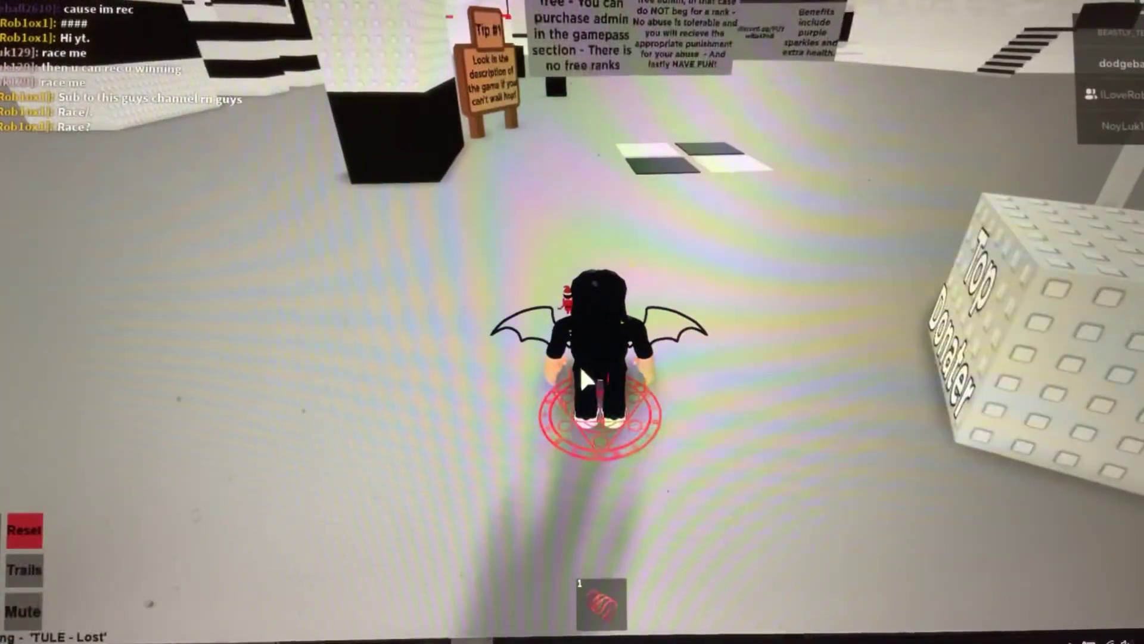
key(w)
key(w)
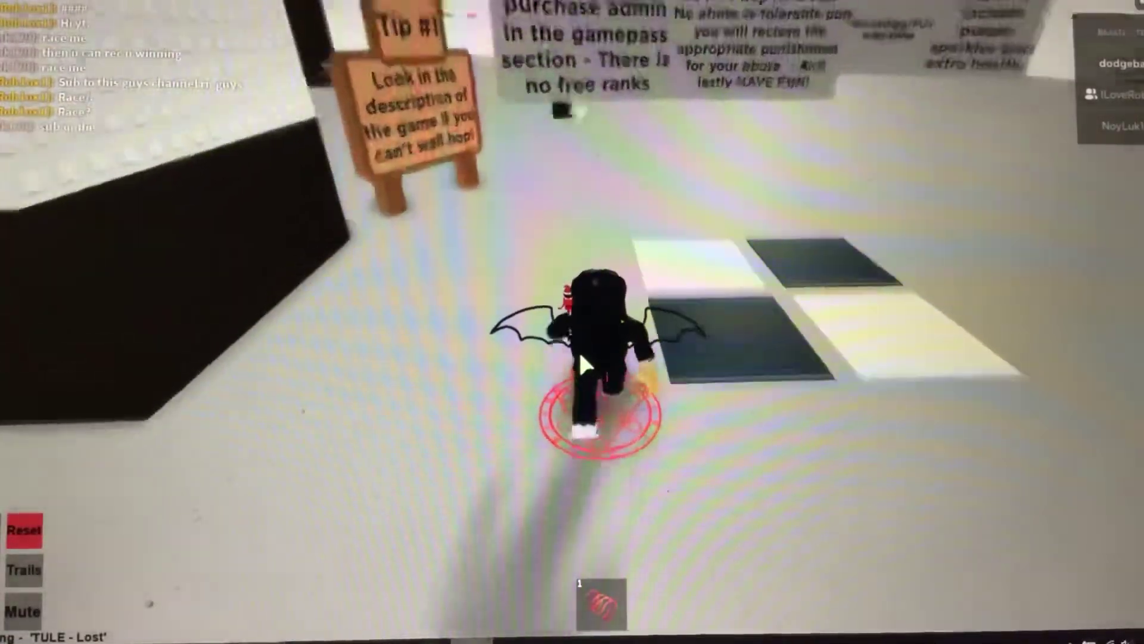
key(shift)
key(w)
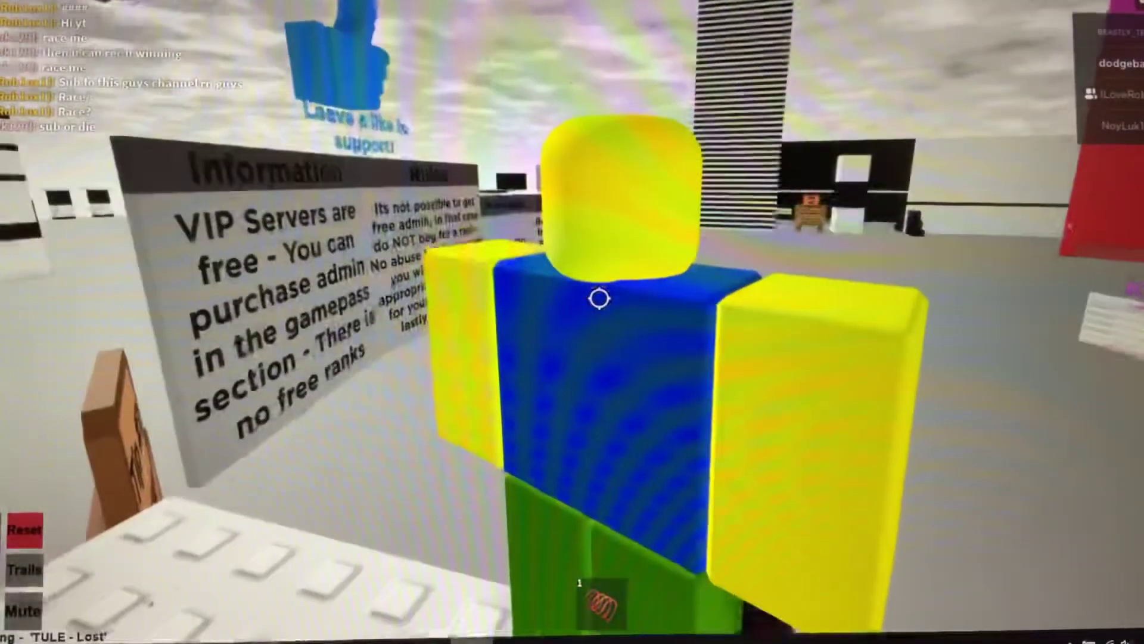
scroll(599, 298, down, 3)
scroll(599, 297, down, 2)
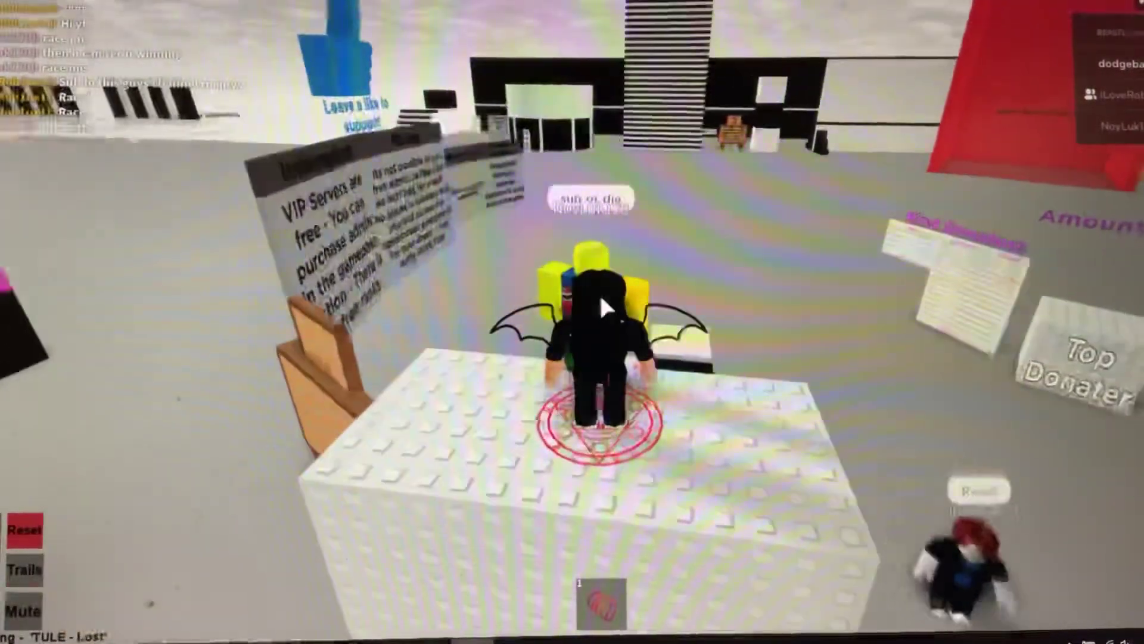
key(Left)
key(Left)
key(Left)
key(Left)
key(Left)
key(Left)
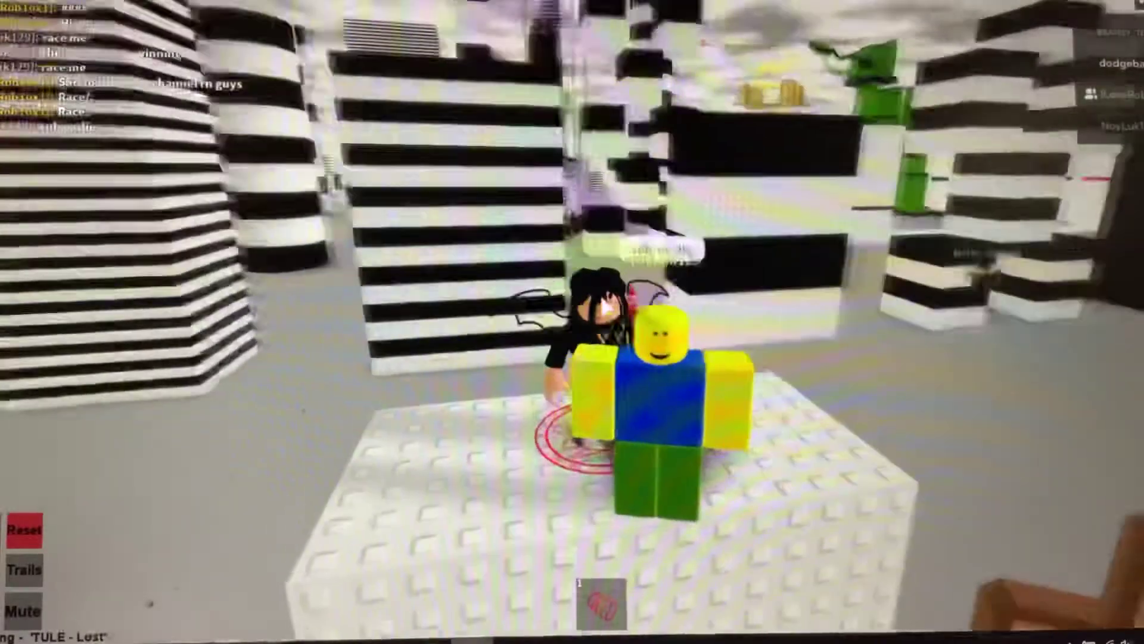
key(Left)
key(Left)
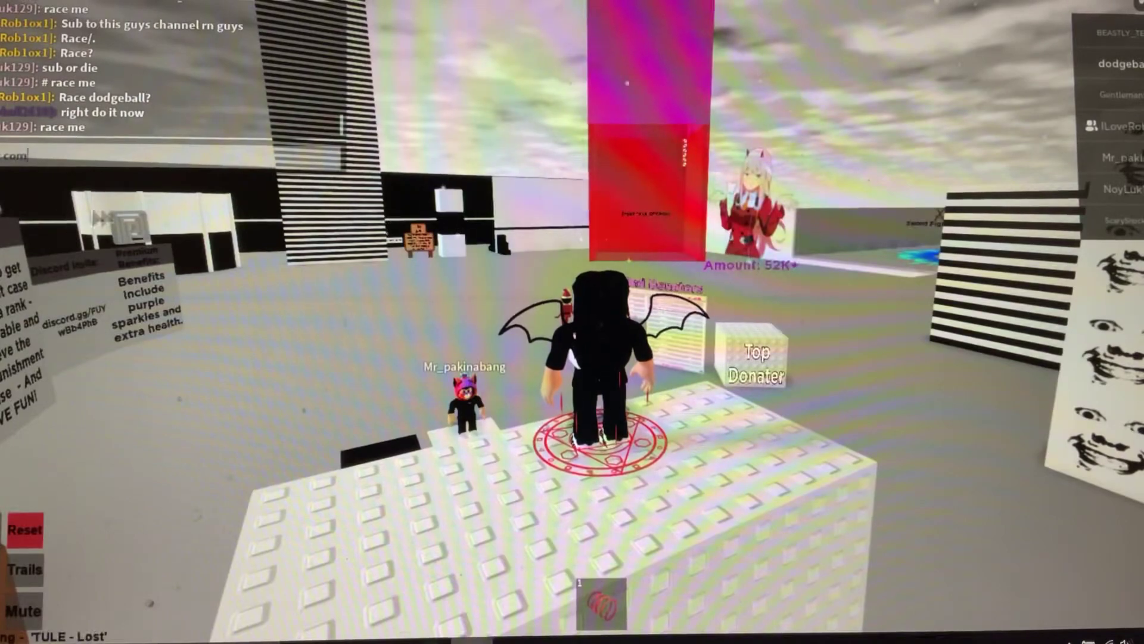
Step: Post 'sub lik com' in chat and orbit the camera toward the Tip #1 sign and red block
key(Return)
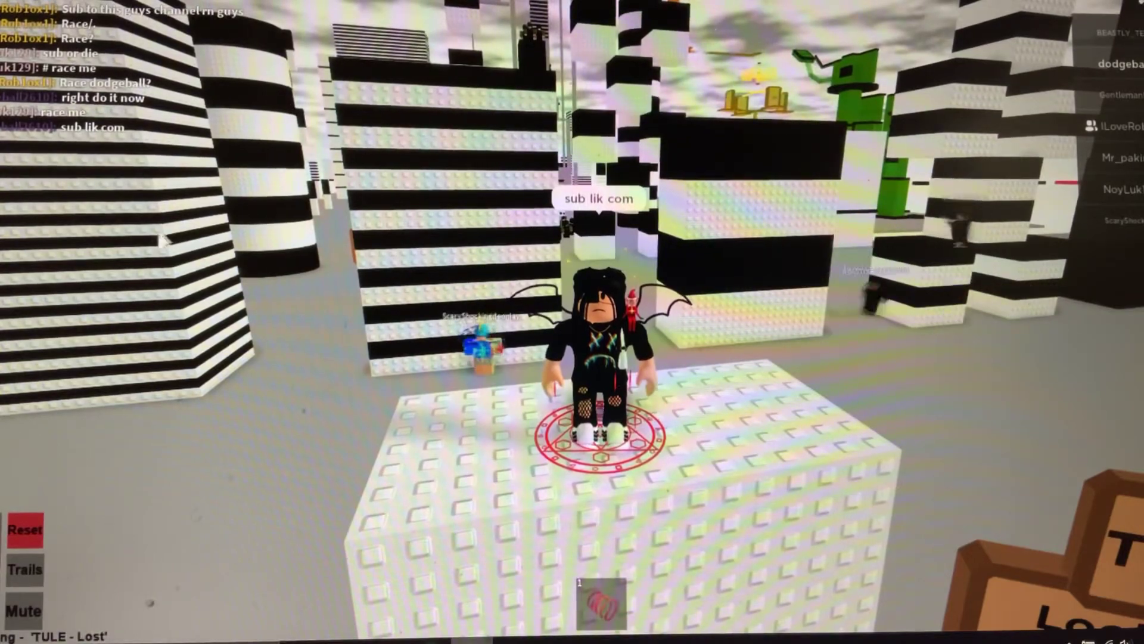
key(Left)
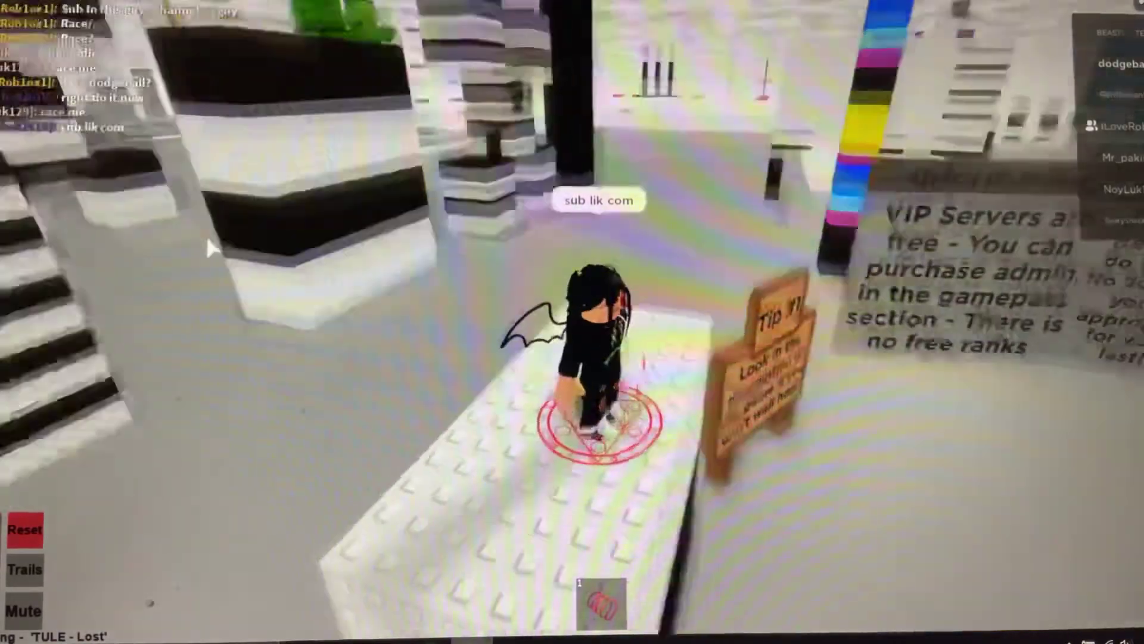
key(Right)
key(Right)
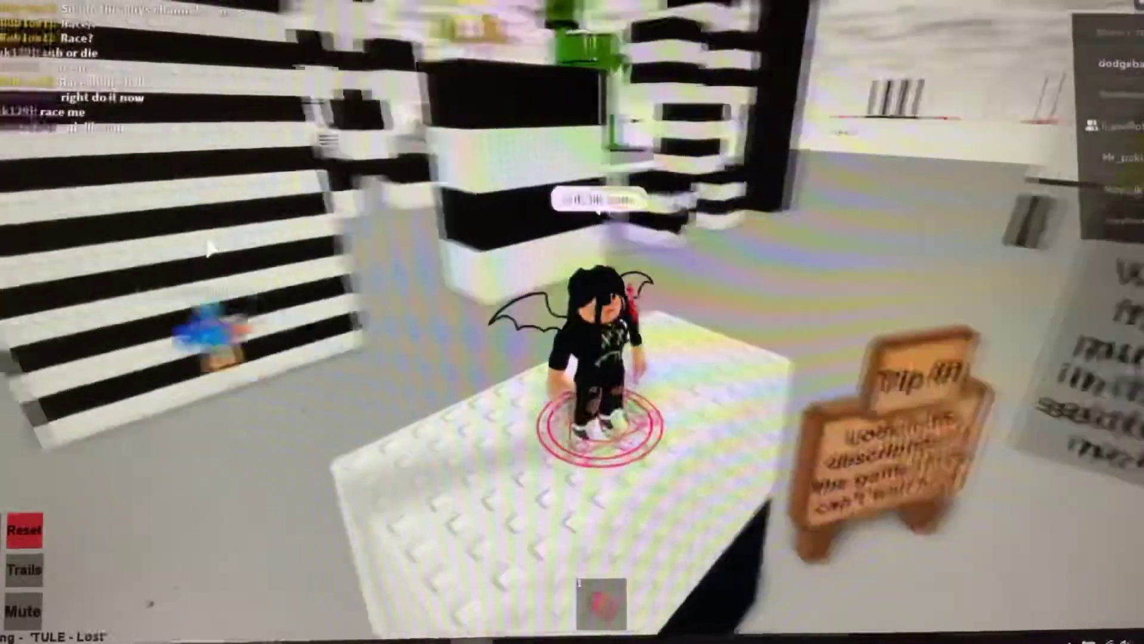
key(Right)
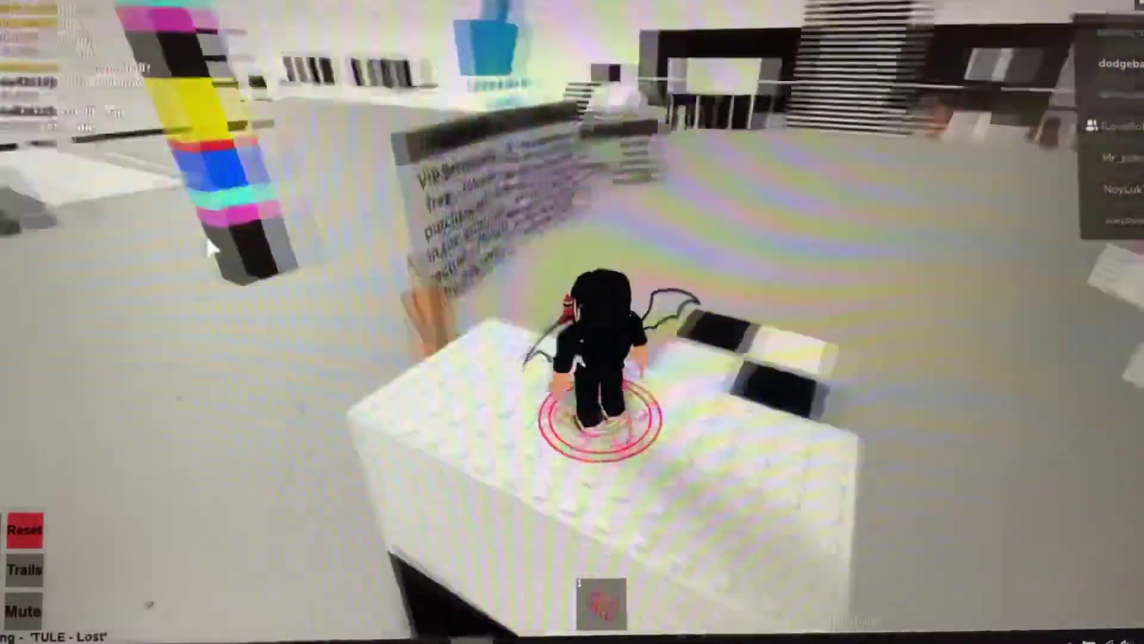
key(Right)
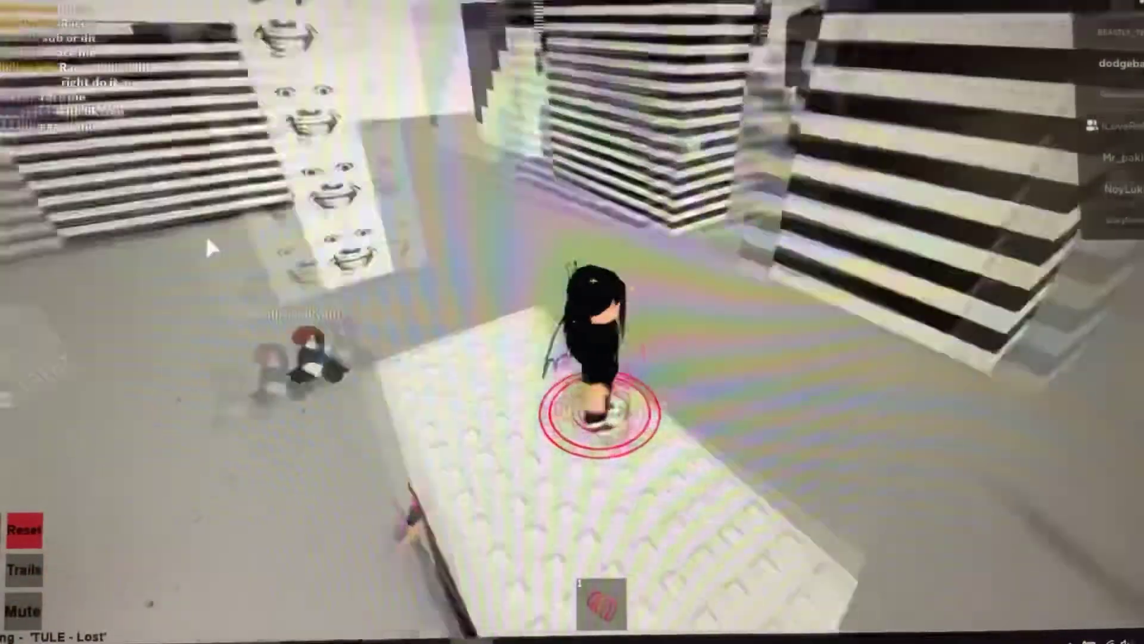
key(Right)
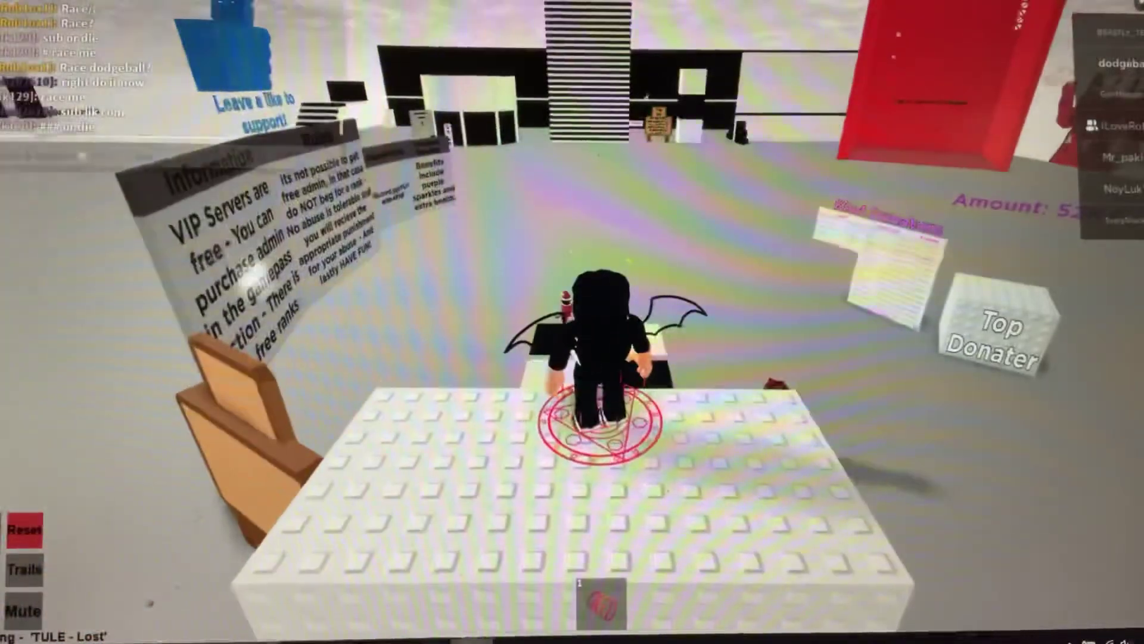